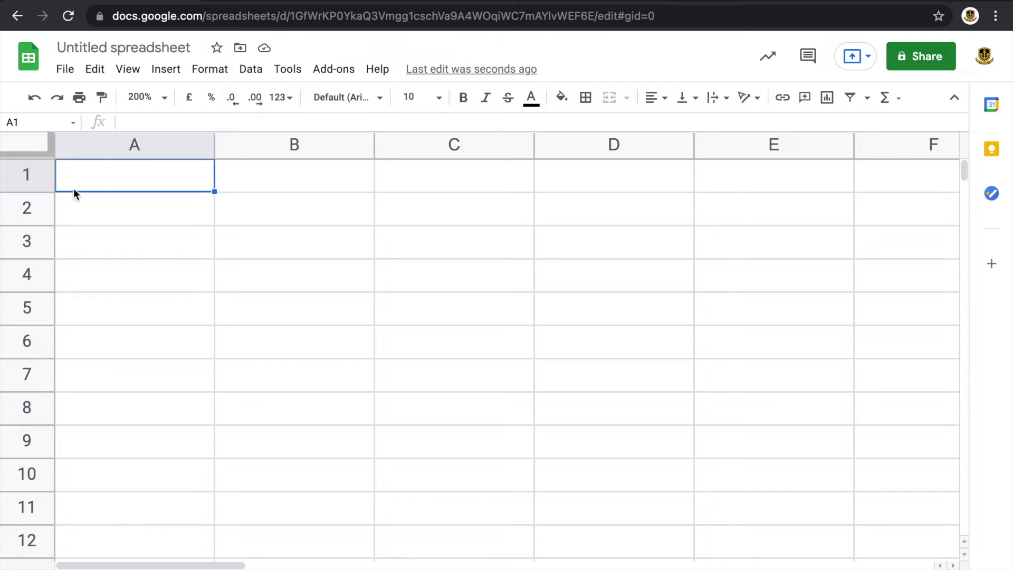
- Enter the text Test in cell A1 and replace it with the number 23
{"action": "type", "text": "Test"}
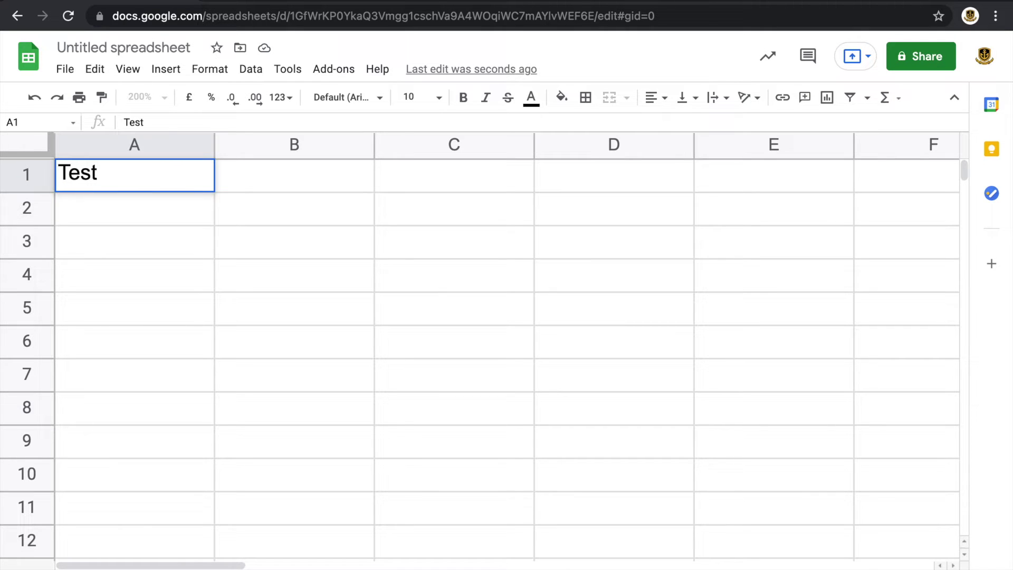
{"action": "key", "text": "Return"}
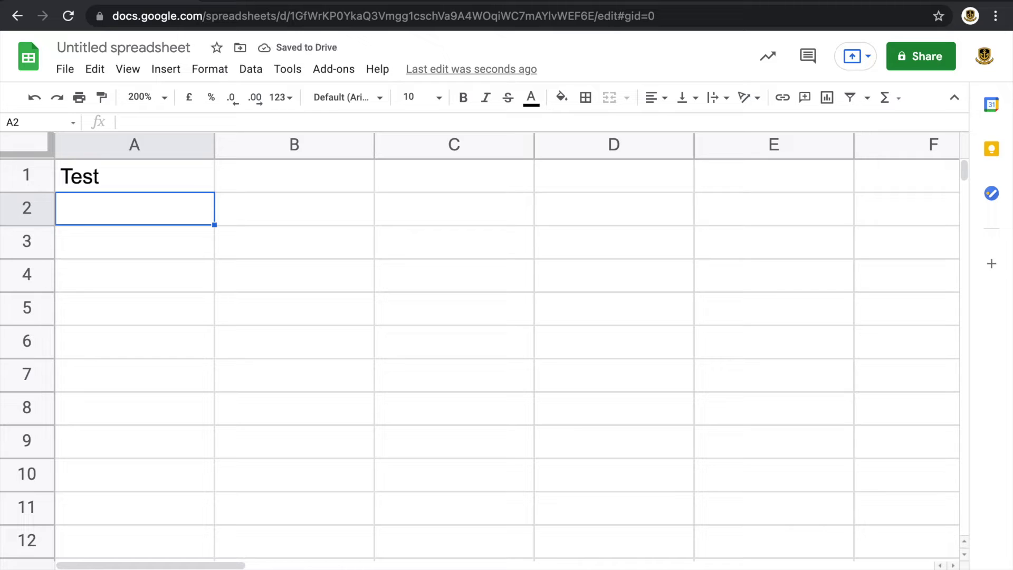
{"action": "left_click", "coordinate": [86, 181]}
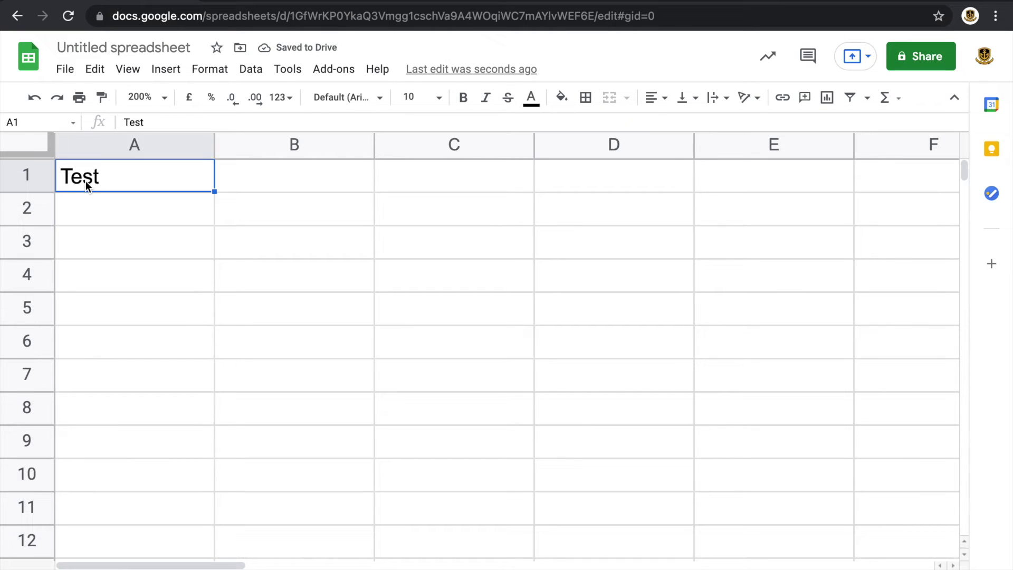
{"action": "type", "text": "23"}
{"action": "key", "text": "Return"}
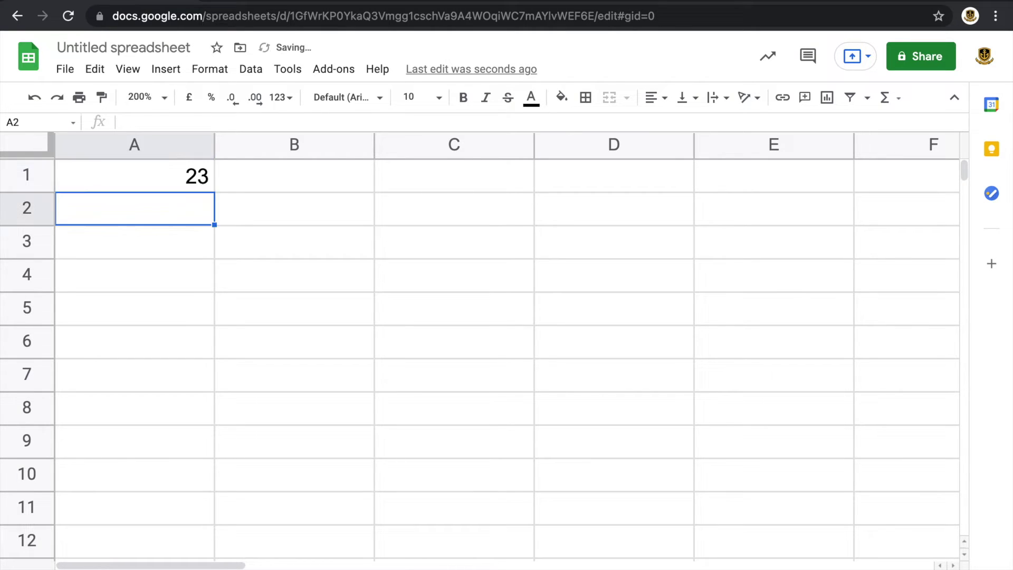
- Replace the content of cell A1 with the formula =2+3
{"action": "left_click", "coordinate": [87, 185]}
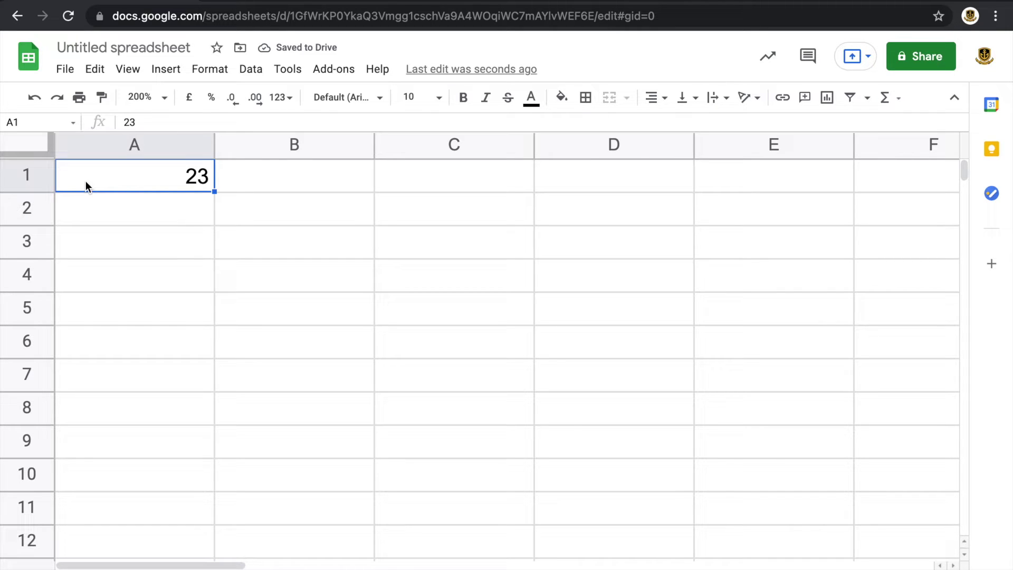
{"action": "type", "text": "="}
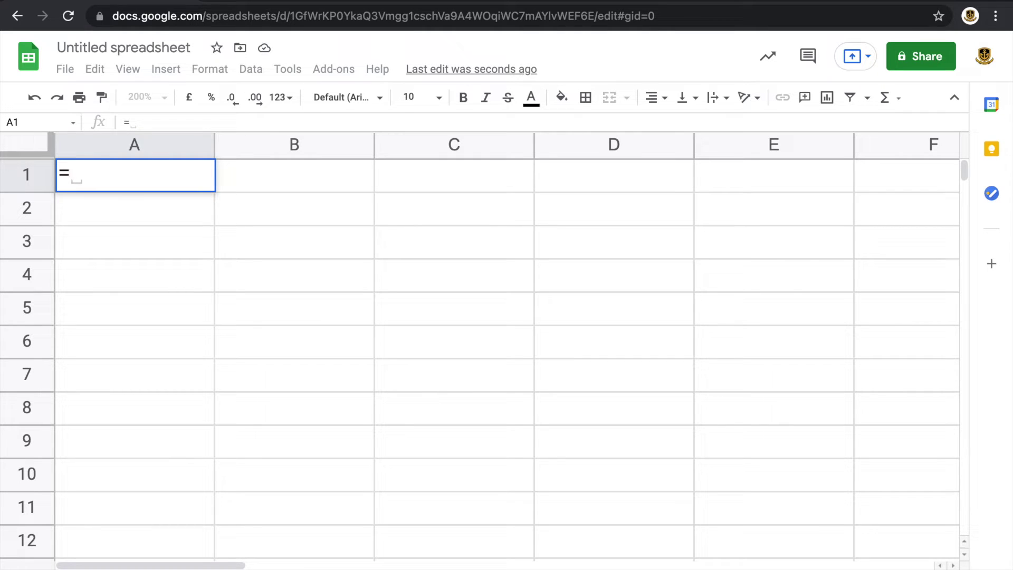
{"action": "type", "text": "2+3"}
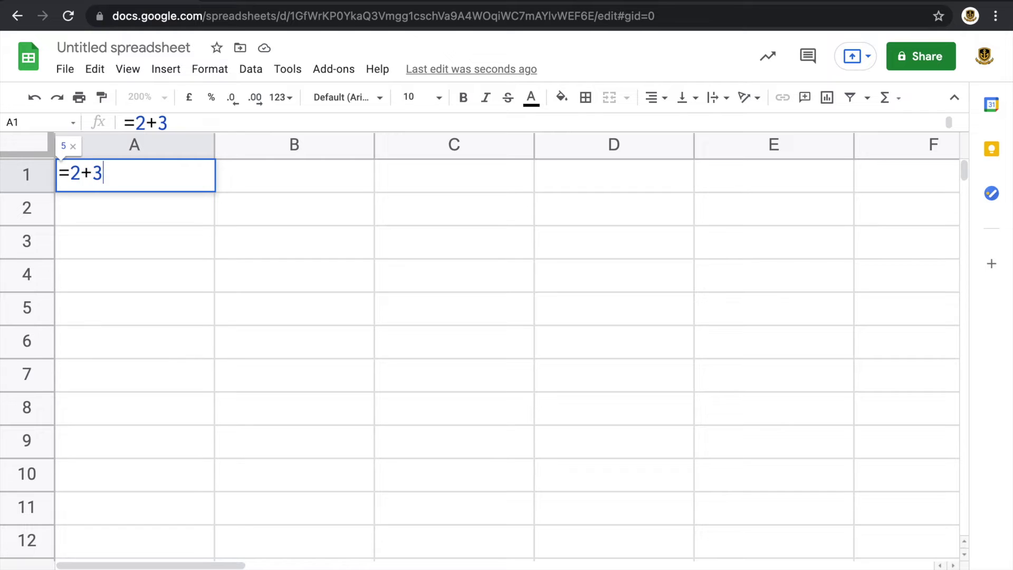
{"action": "key", "text": "Return"}
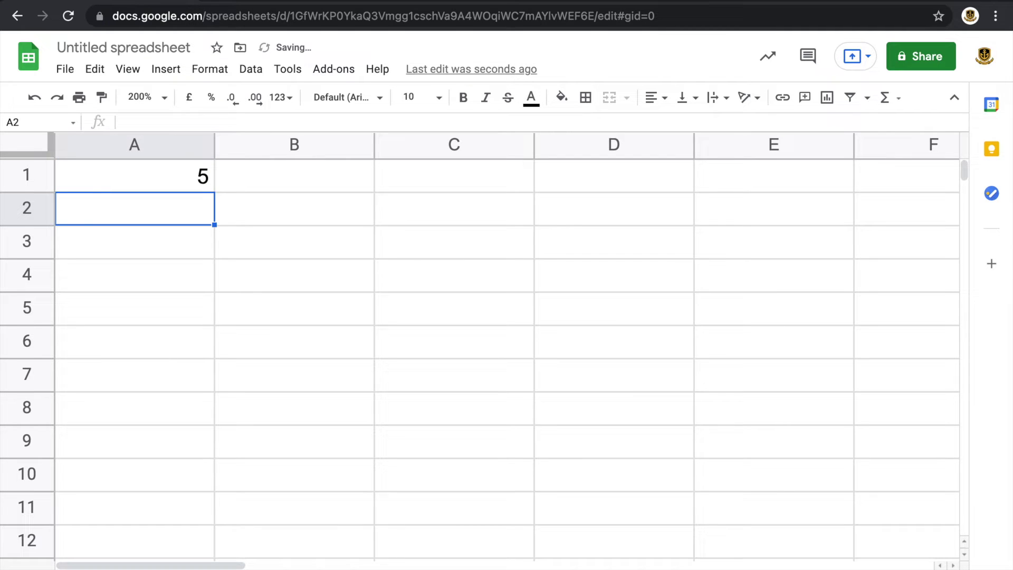
- Replace the formula in cell A1 with =RAND() to generate a random number between 0 and 1
{"action": "left_click", "coordinate": [87, 185]}
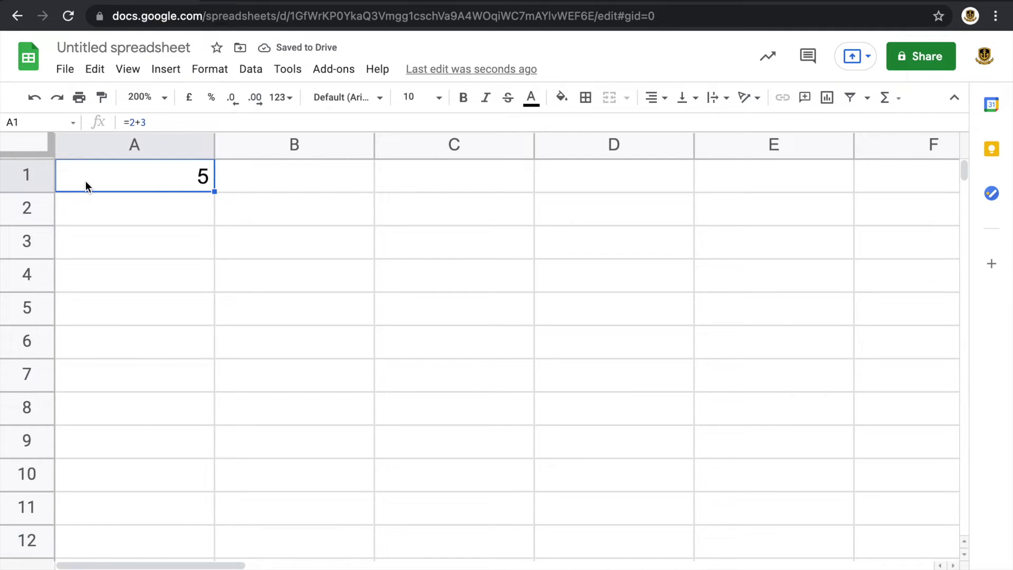
{"action": "type", "text": "="}
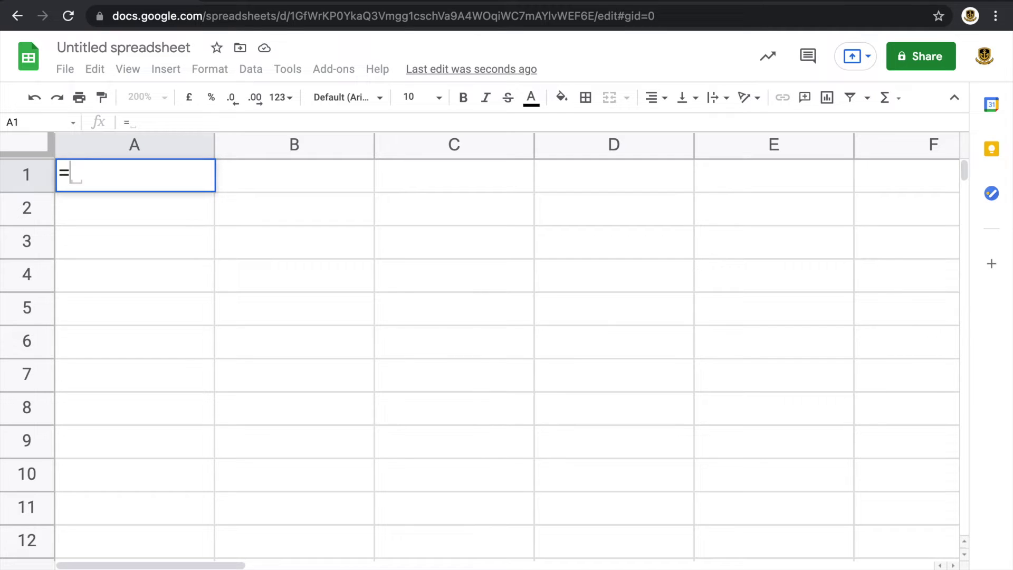
{"action": "type", "text": "rand"}
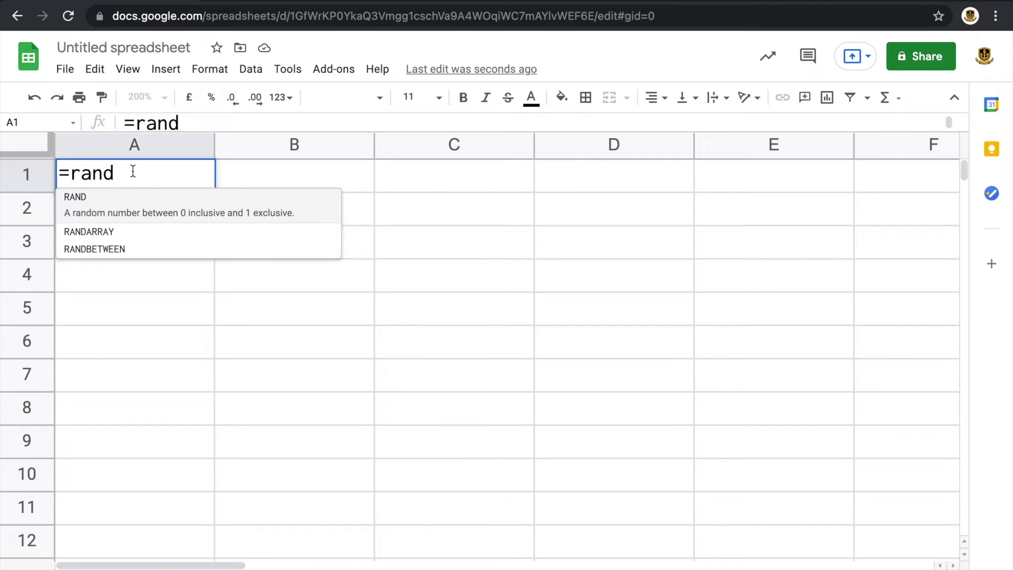
{"action": "key", "text": "Tab"}
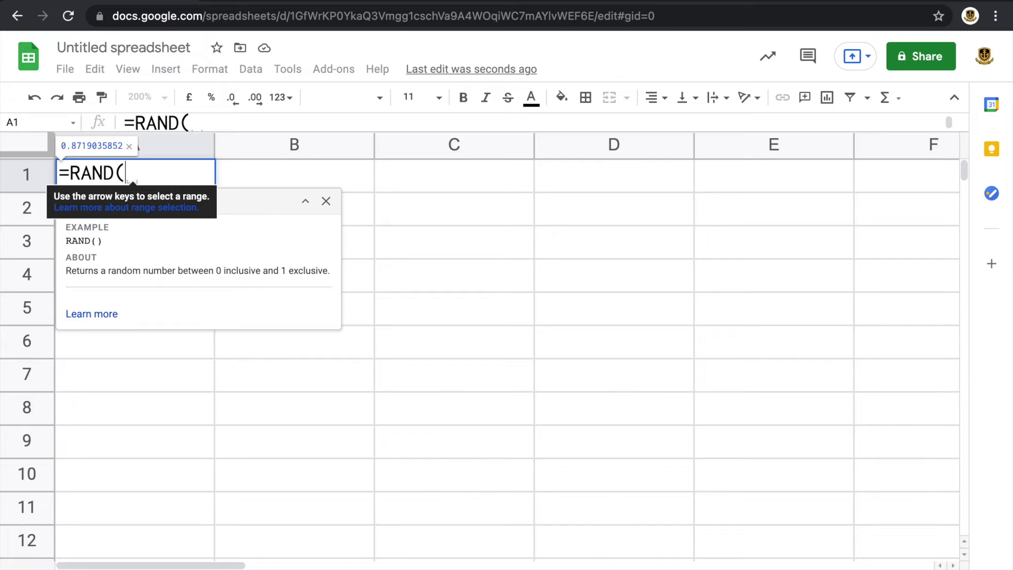
{"action": "type", "text": ")"}
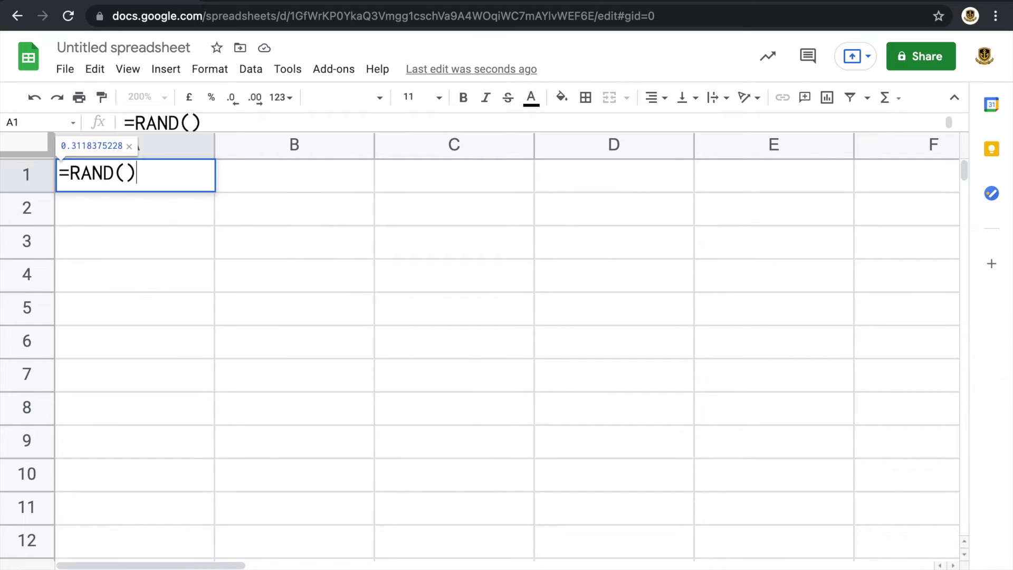
{"action": "key", "text": "Return"}
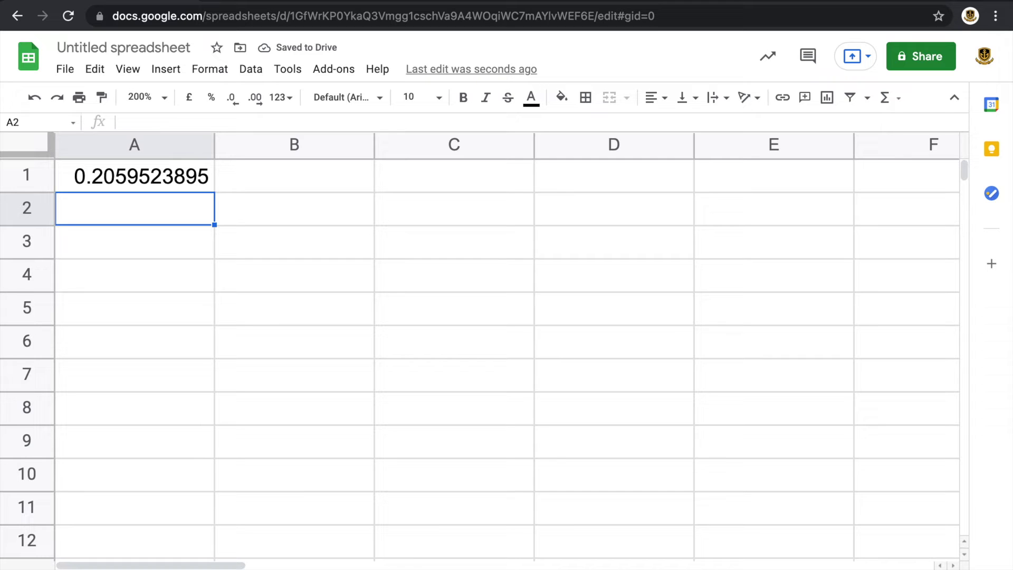
- Enter the formula =rand() in cells A2 and A3
{"action": "type", "text": "=rand()"}
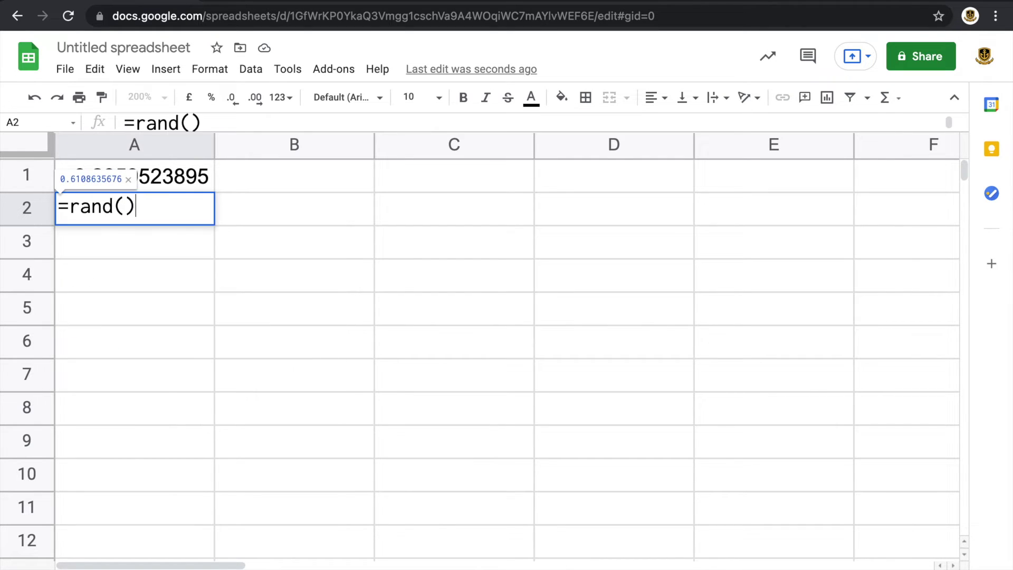
{"action": "key", "text": "Return"}
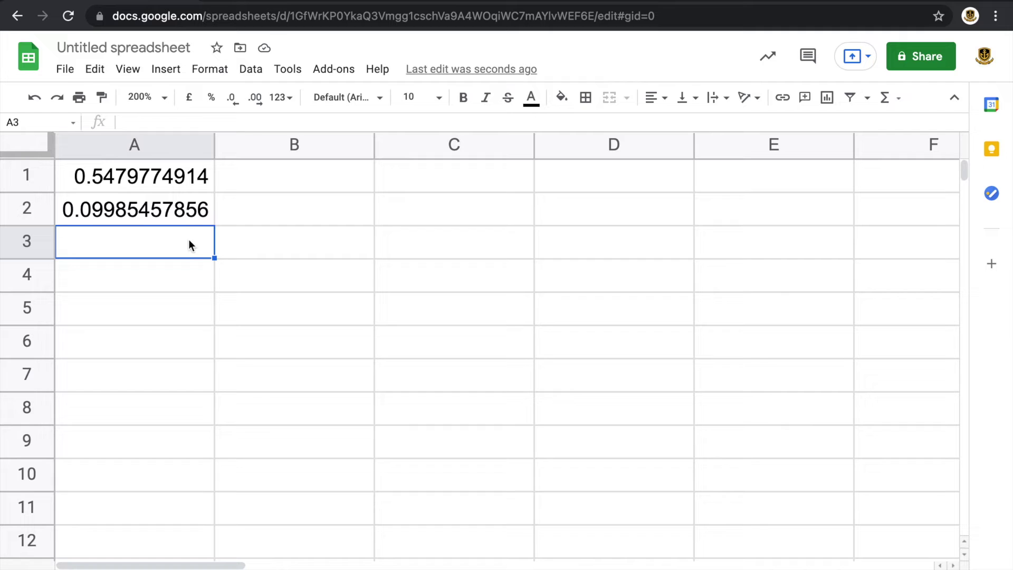
{"action": "type", "text": "=rand("}
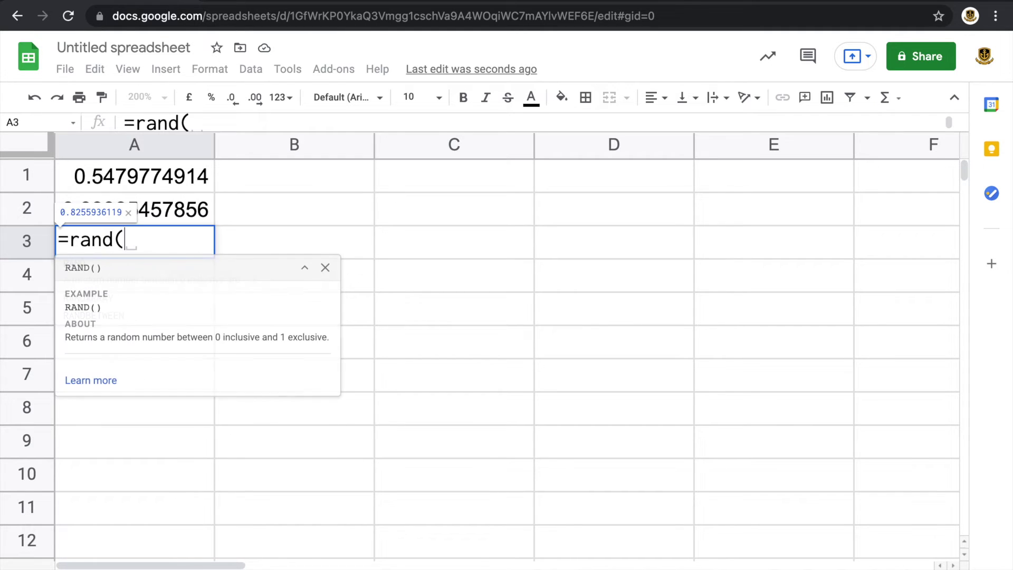
{"action": "type", "text": ")"}
{"action": "key", "text": "Return"}
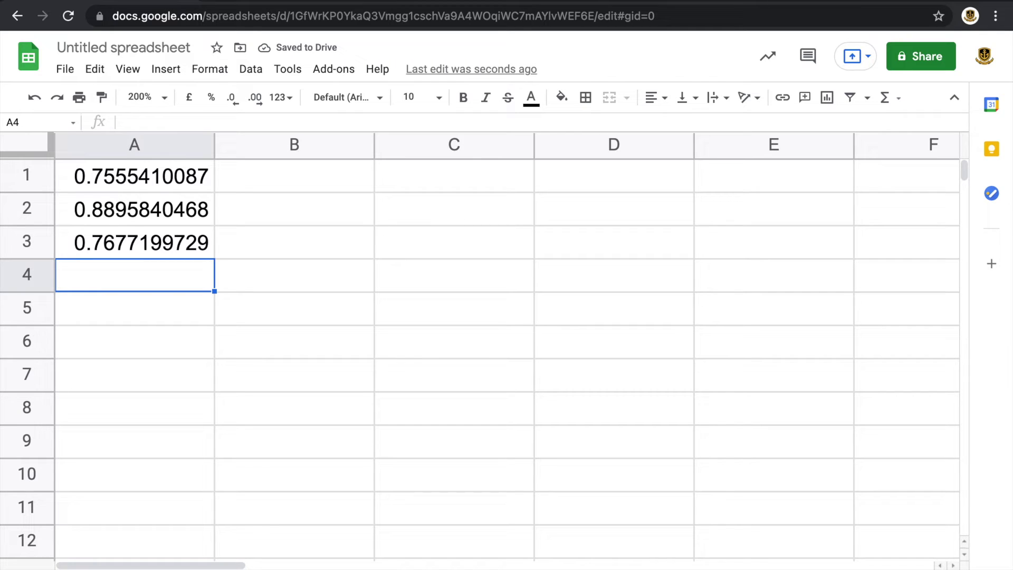
- Copy the random-number formula from A1 into B1:B5 and clear the pasted cells
{"action": "left_click", "coordinate": [161, 183]}
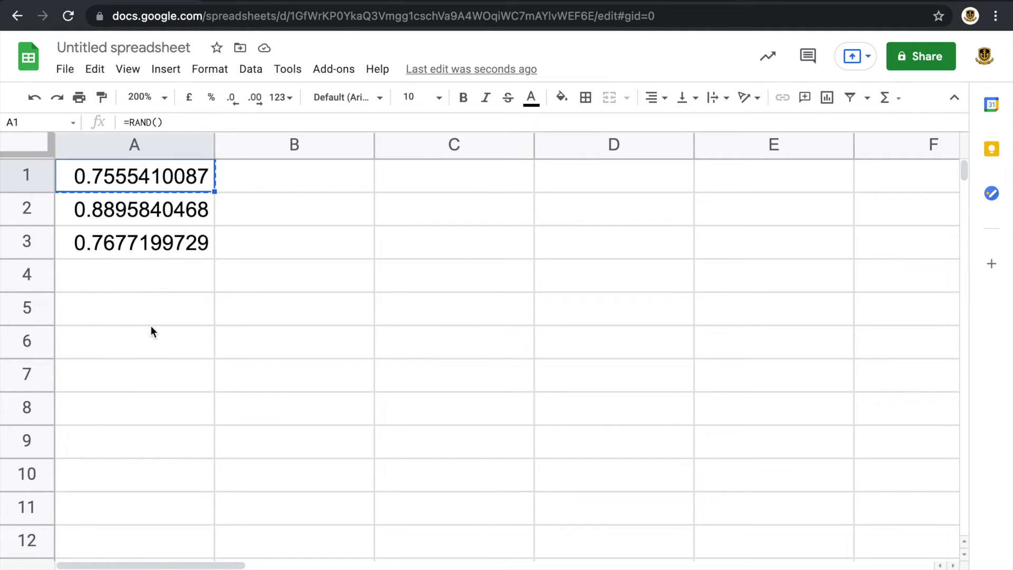
{"action": "left_click", "coordinate": [249, 171]}
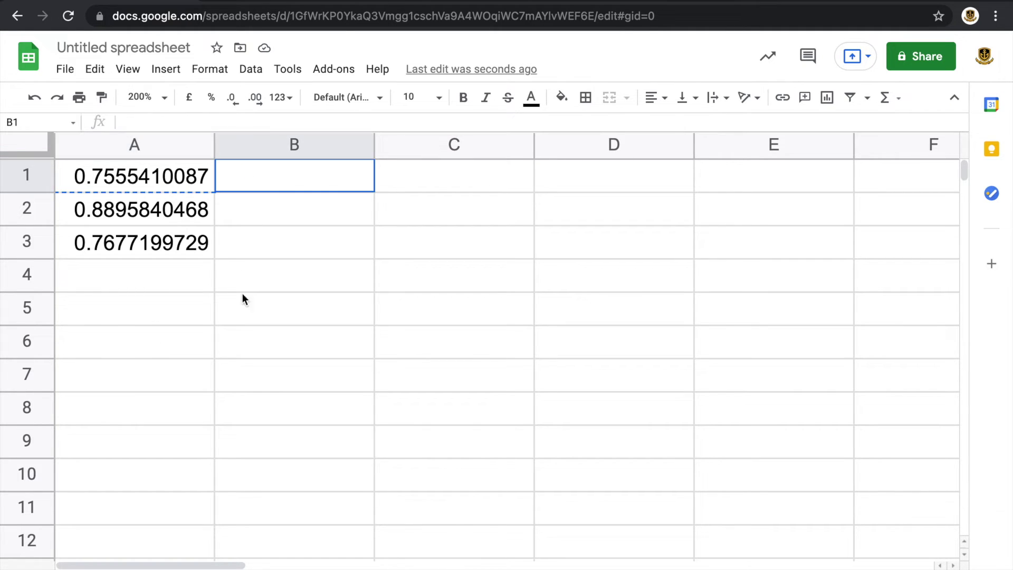
{"action": "left_click_drag", "start_coordinate": [242, 294], "coordinate": [242, 308]}
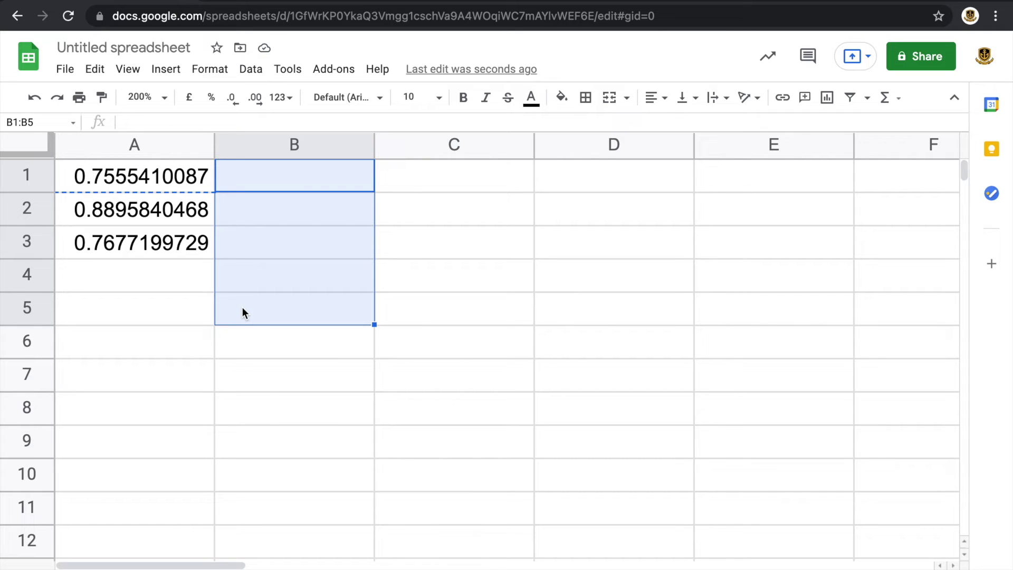
{"action": "key", "text": "ctrl+v"}
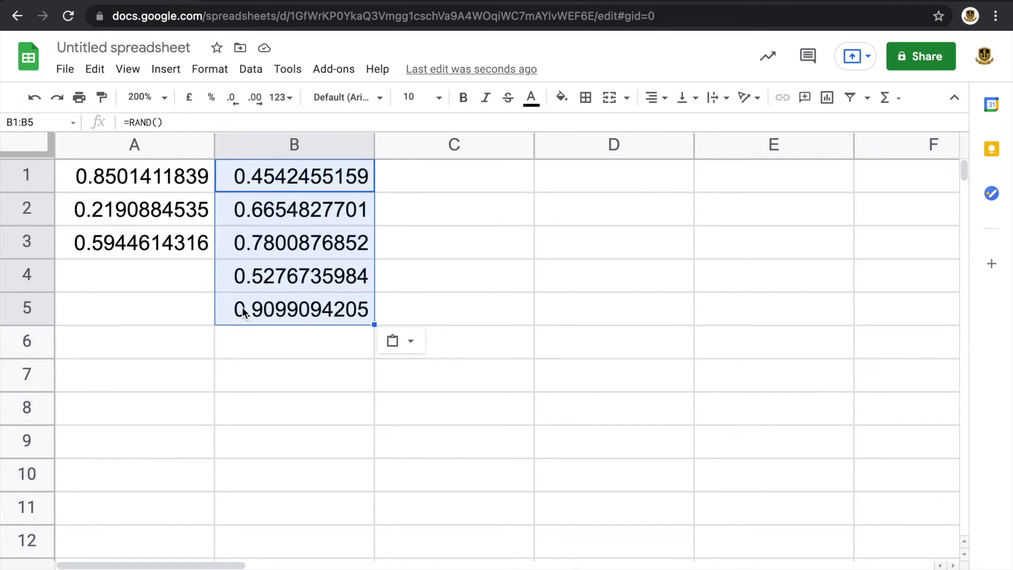
{"action": "key", "text": "Delete"}
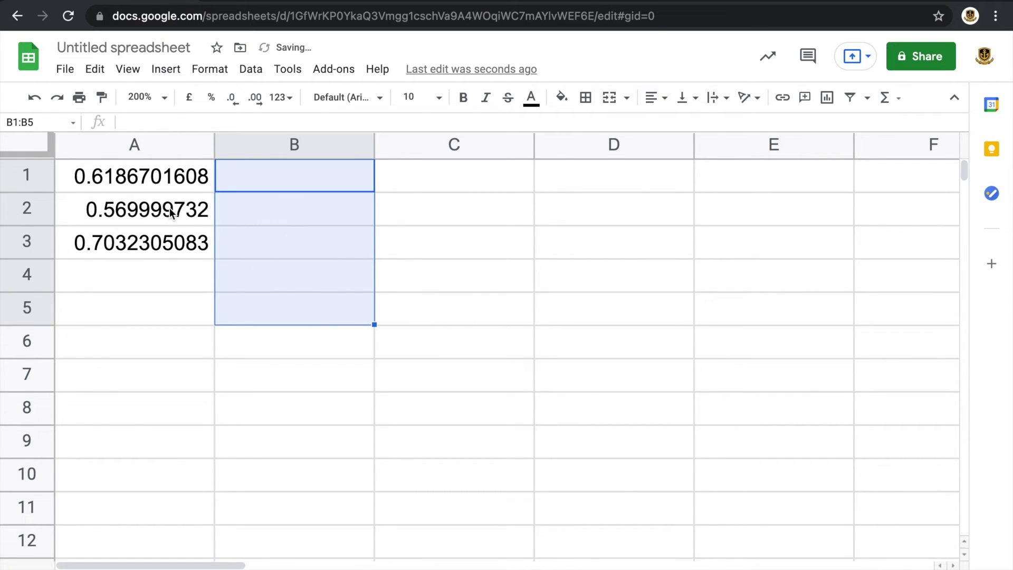
- Replace the formula in cell A1 with =randbetween(1,10) to generate a random integer
{"action": "left_click", "coordinate": [161, 188]}
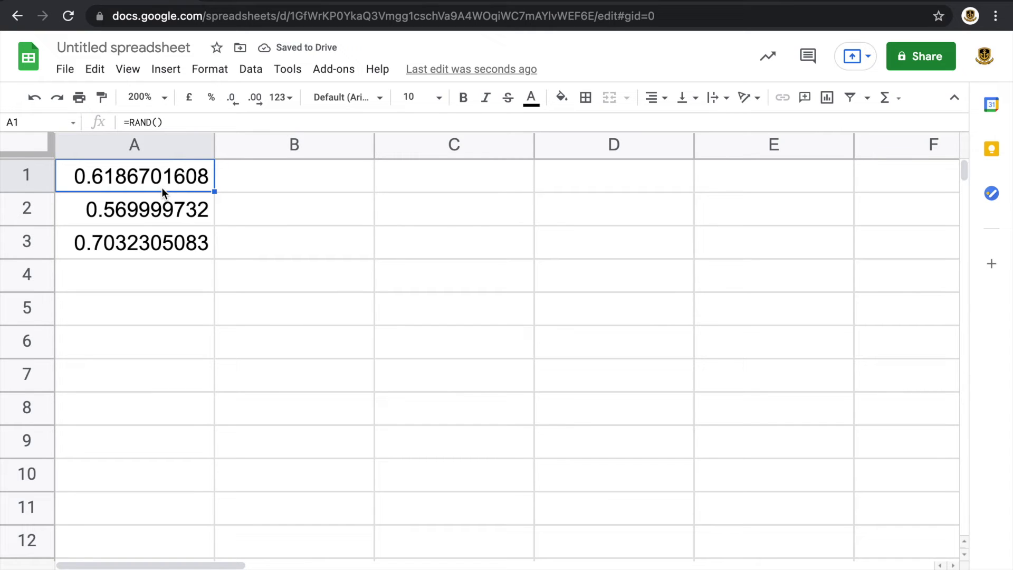
{"action": "type", "text": "=randbe"}
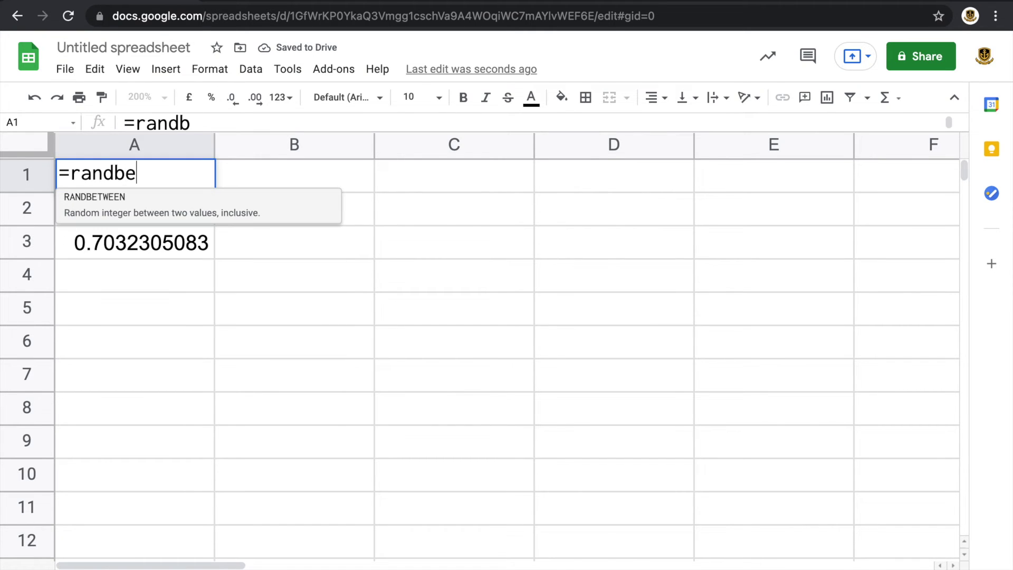
{"action": "type", "text": "tween"}
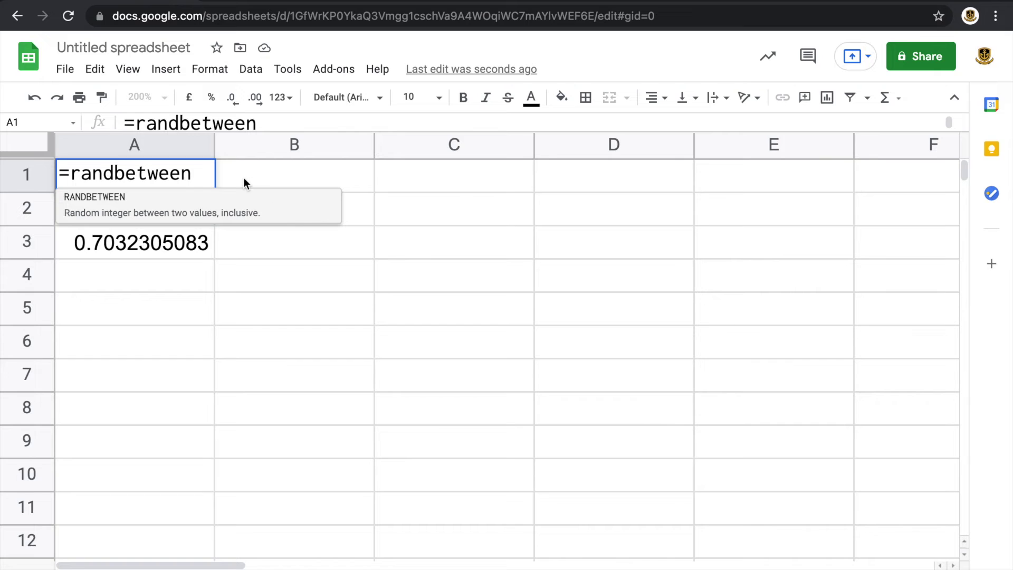
{"action": "type", "text": "(1"}
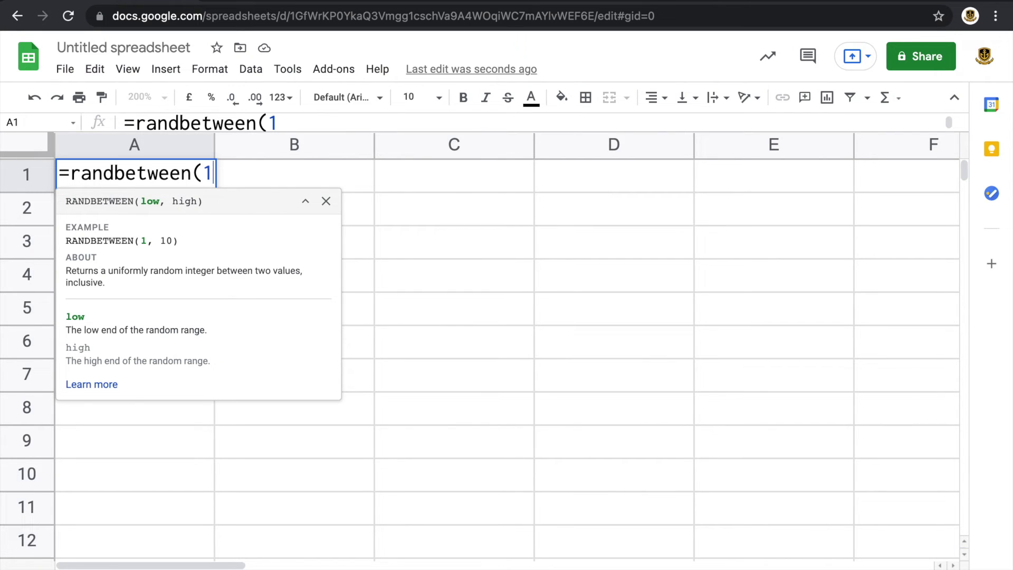
{"action": "type", "text": ",10)"}
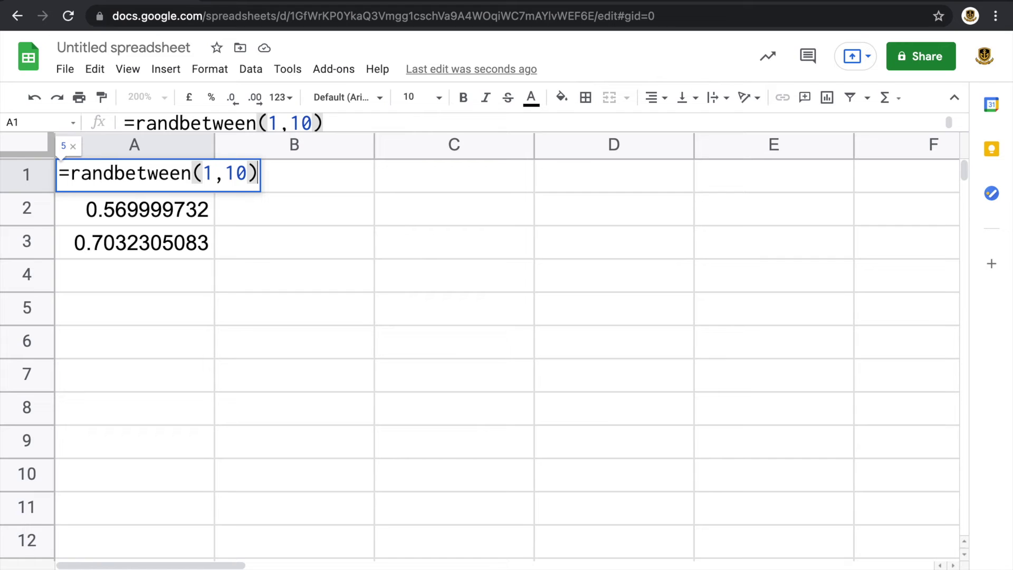
{"action": "key", "text": "Return"}
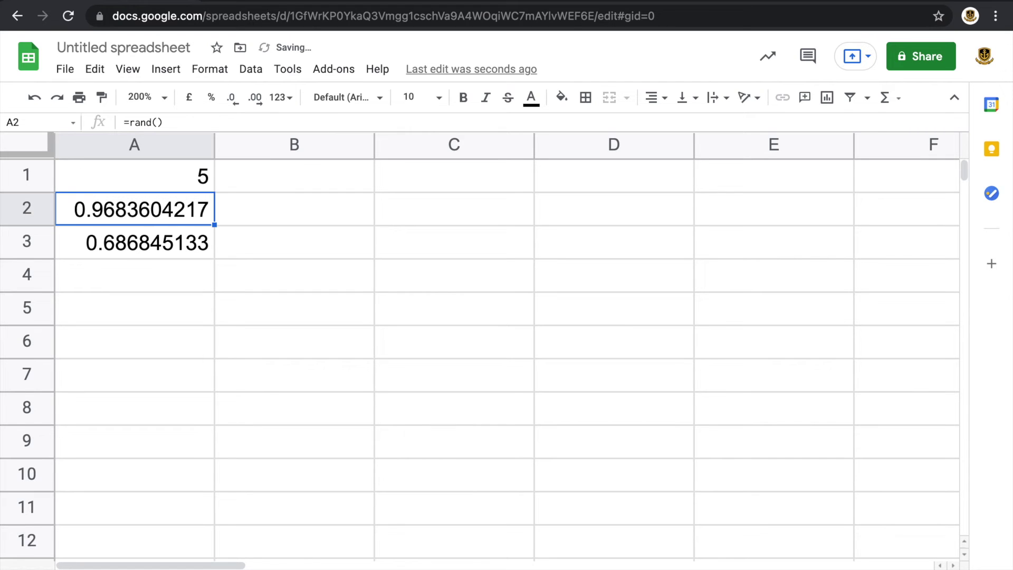
- Copy the random-integer formula from A1 into the range A1:A10 and clear column A again
{"action": "left_click", "coordinate": [170, 175]}
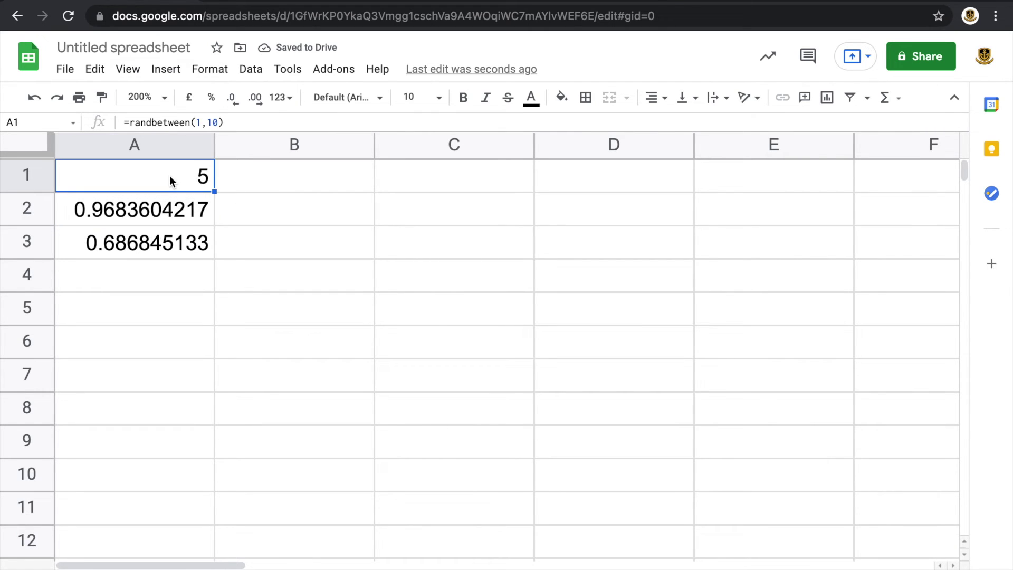
{"action": "left_click", "coordinate": [157, 467], "text": "shift"}
{"action": "key", "text": "ctrl+v"}
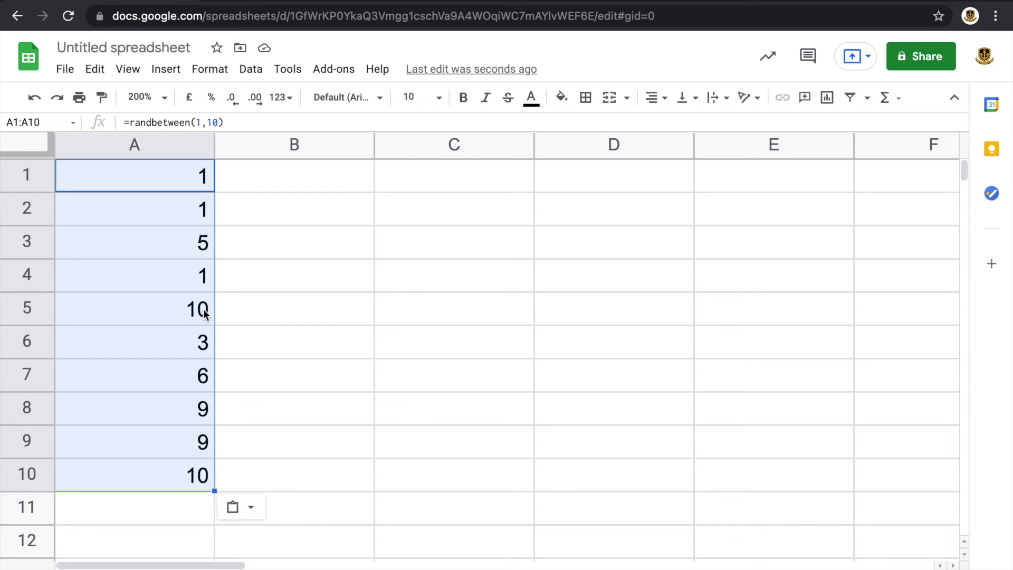
{"action": "key", "text": "ctrl+z"}
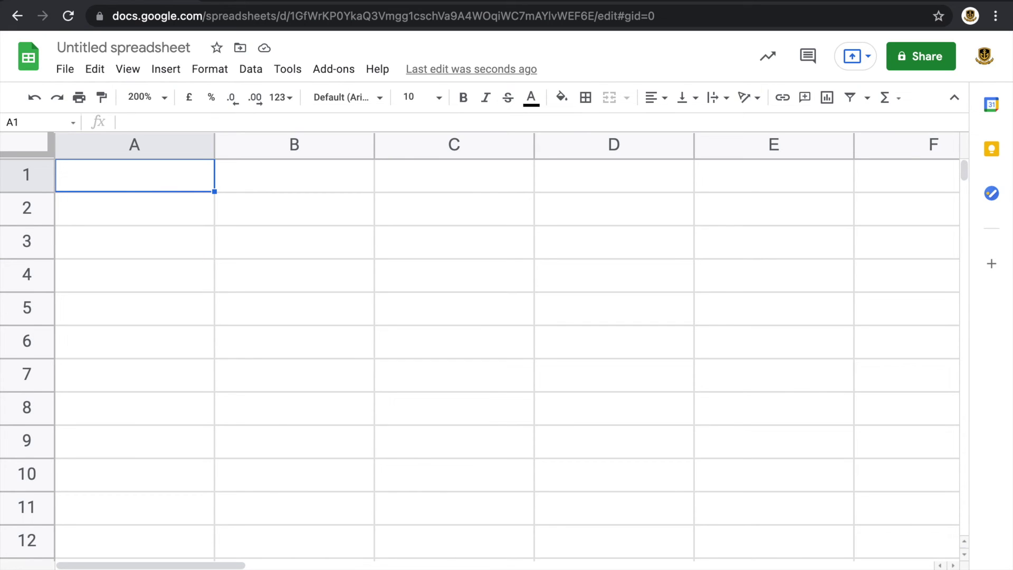
- Enter the formula =randbetween(1,10) in the empty cell A1 and reselect that cell
{"action": "type", "text": "=randbe"}
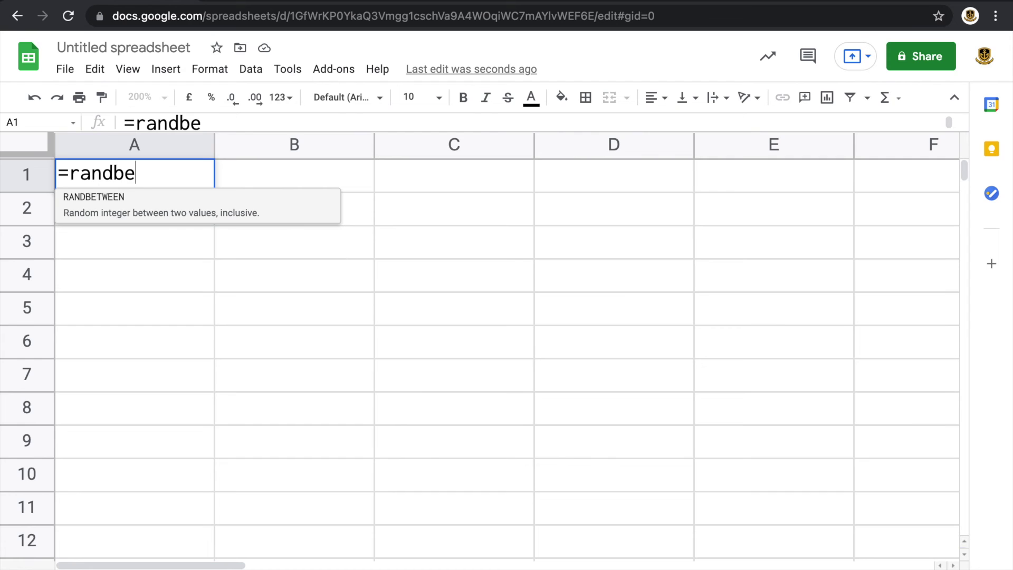
{"action": "type", "text": "tween(1,10)"}
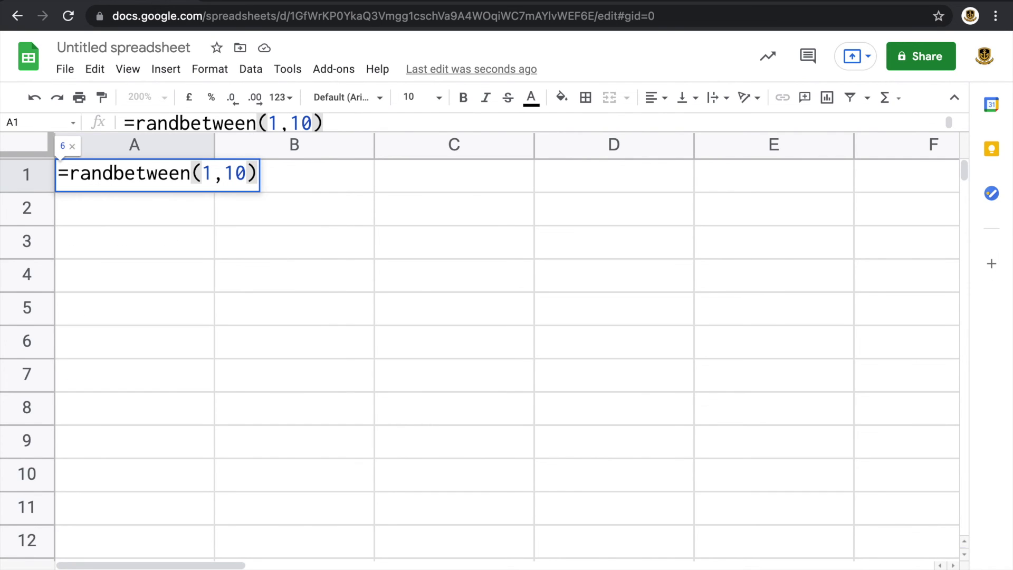
{"action": "key", "text": "Return"}
{"action": "left_click", "coordinate": [139, 179]}
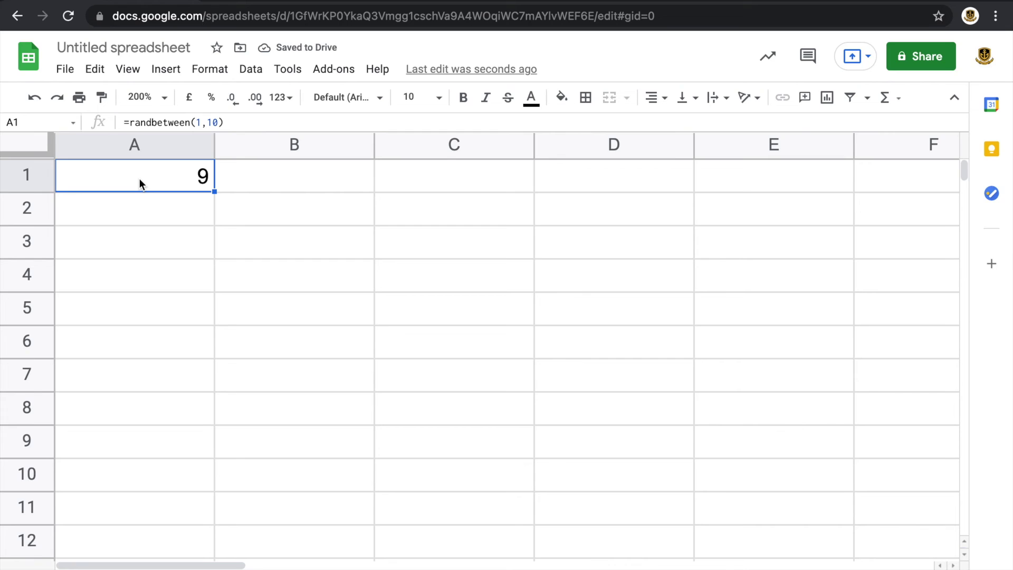
- Copy the random-integer formula from A1 across the range A1:E1
{"action": "left_click", "coordinate": [717, 183], "text": "shift"}
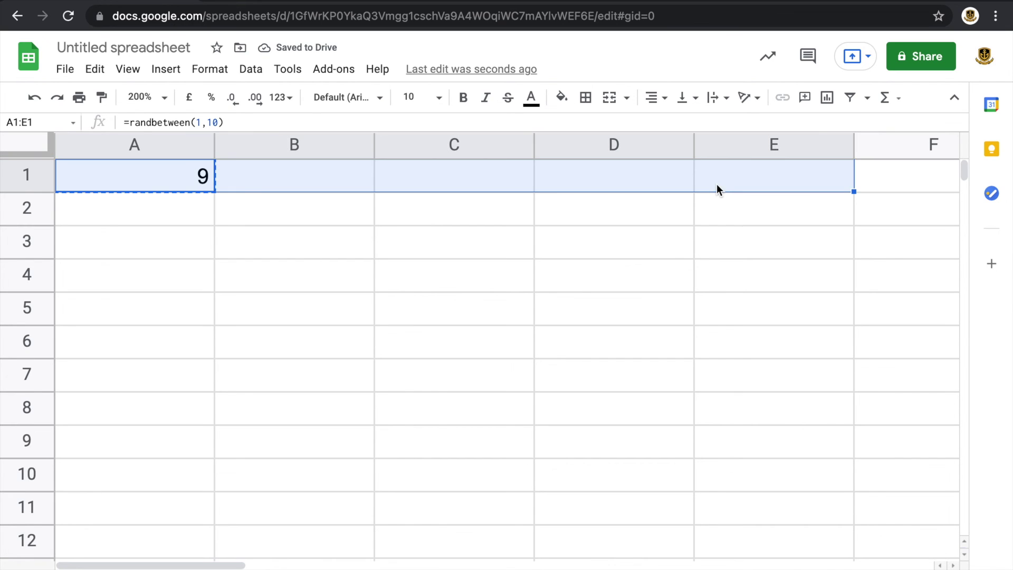
{"action": "key", "text": "ctrl+v"}
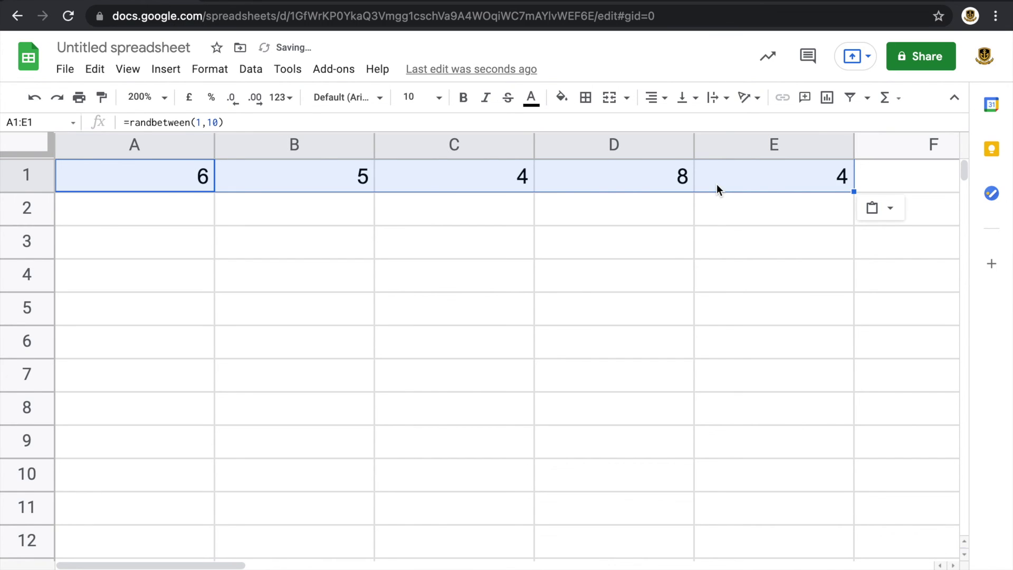
- Paste the random-integer formula into cell A2 and clear that cell again
{"action": "left_click", "coordinate": [180, 215]}
{"action": "type", "text": "=randbetween(1,10)"}
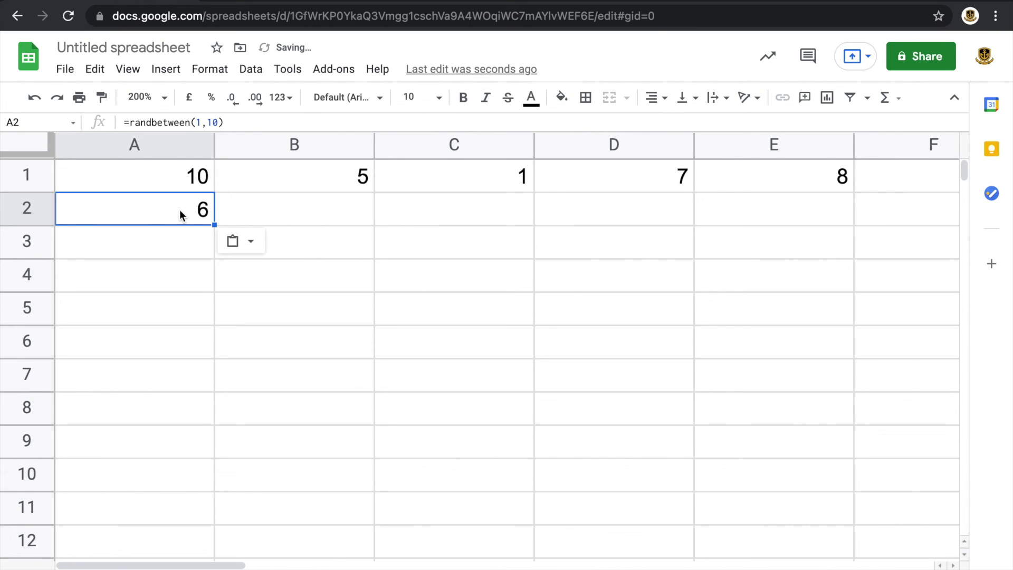
{"action": "key", "text": "Delete"}
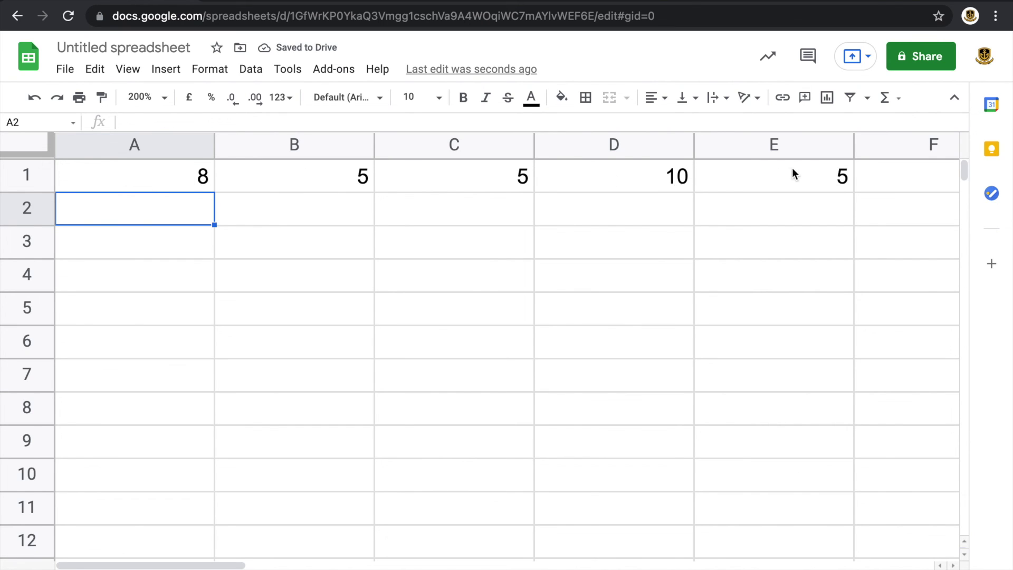
- Replace the formulas in A1:E1 with fixed numbers by copying the range and pasting values only over it
{"action": "left_click", "coordinate": [784, 180]}
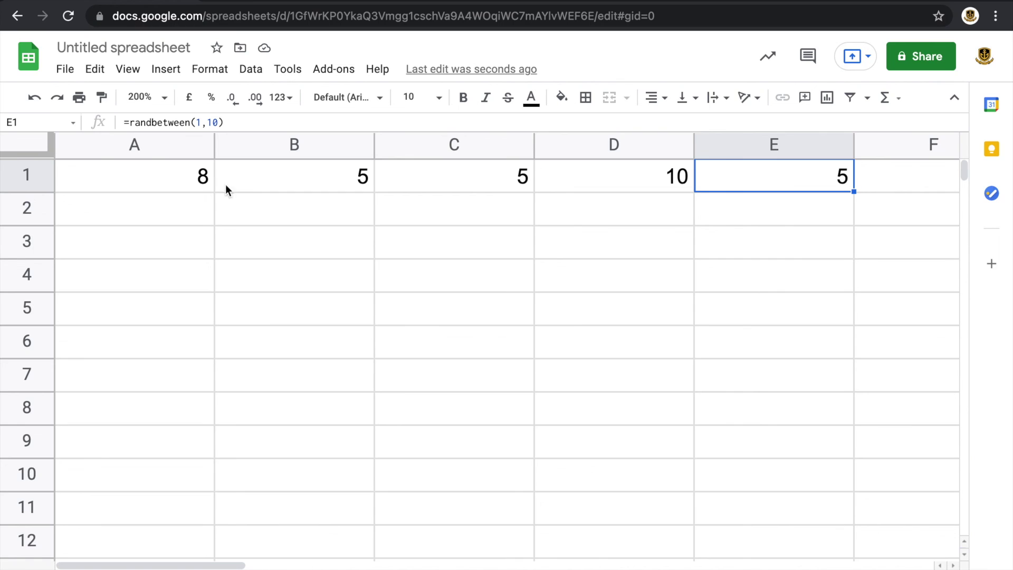
{"action": "left_click", "coordinate": [142, 179], "text": "shift"}
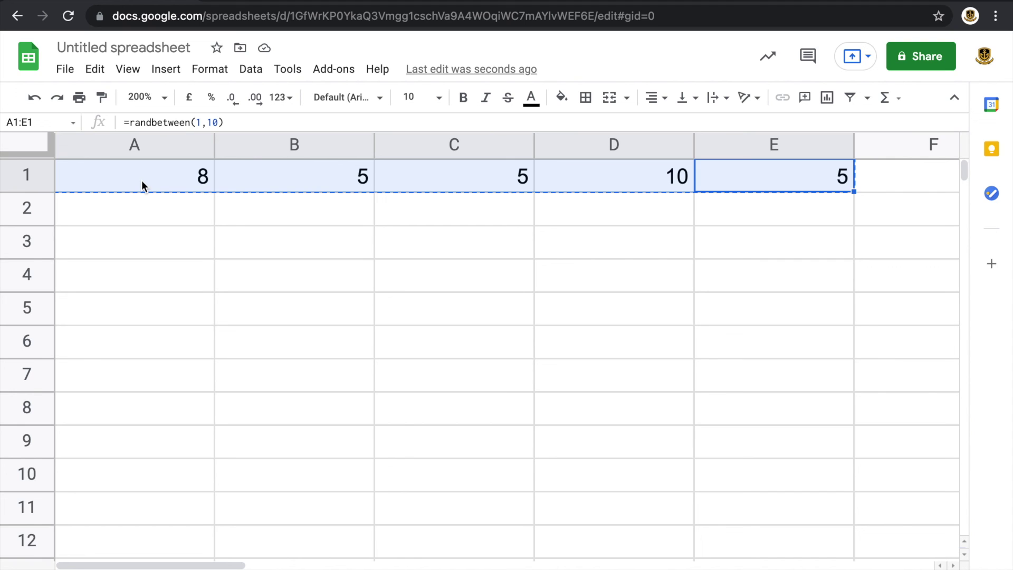
{"action": "left_click", "coordinate": [96, 72]}
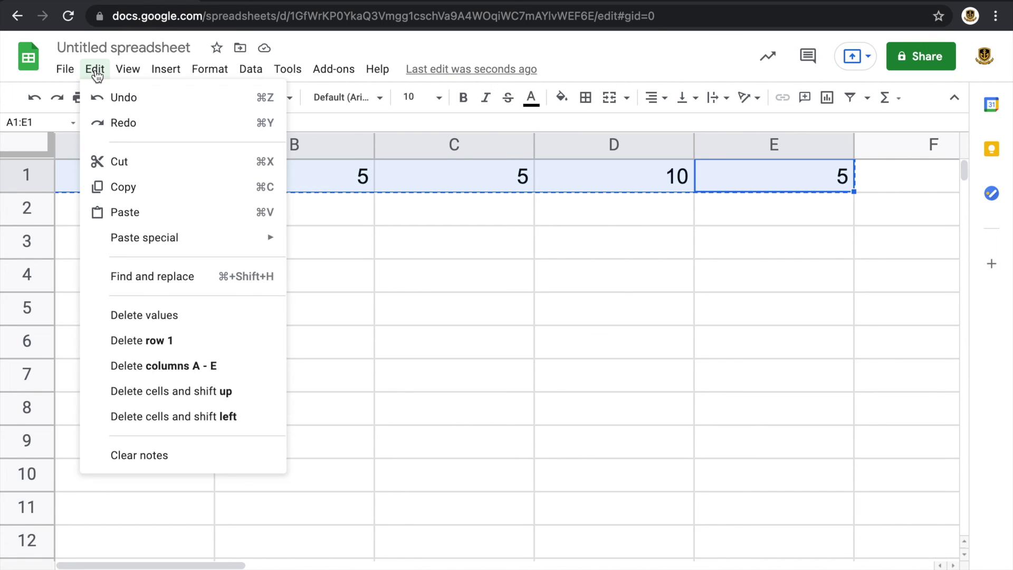
{"action": "mouse_move", "coordinate": [125, 240]}
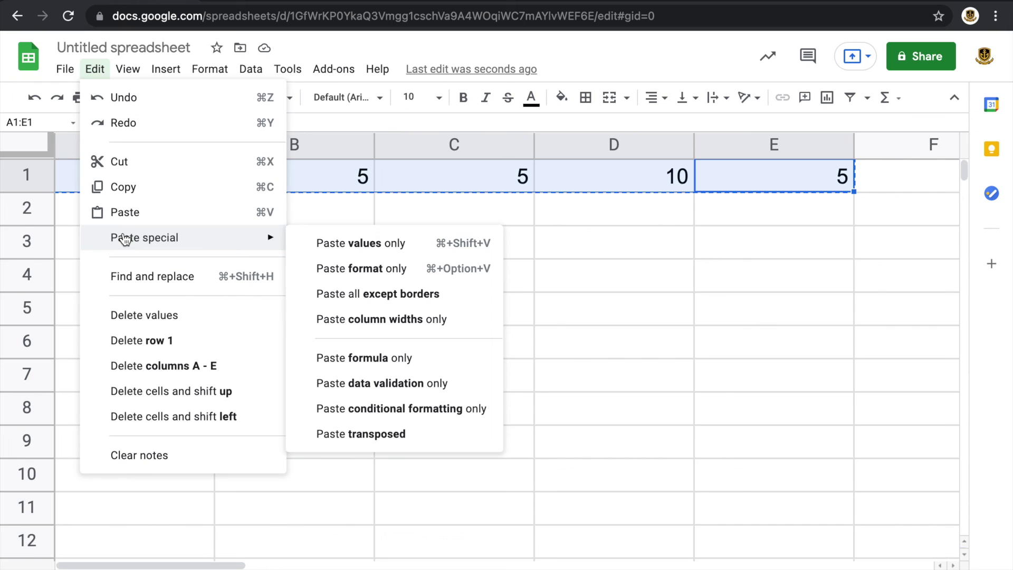
{"action": "left_click", "coordinate": [344, 242]}
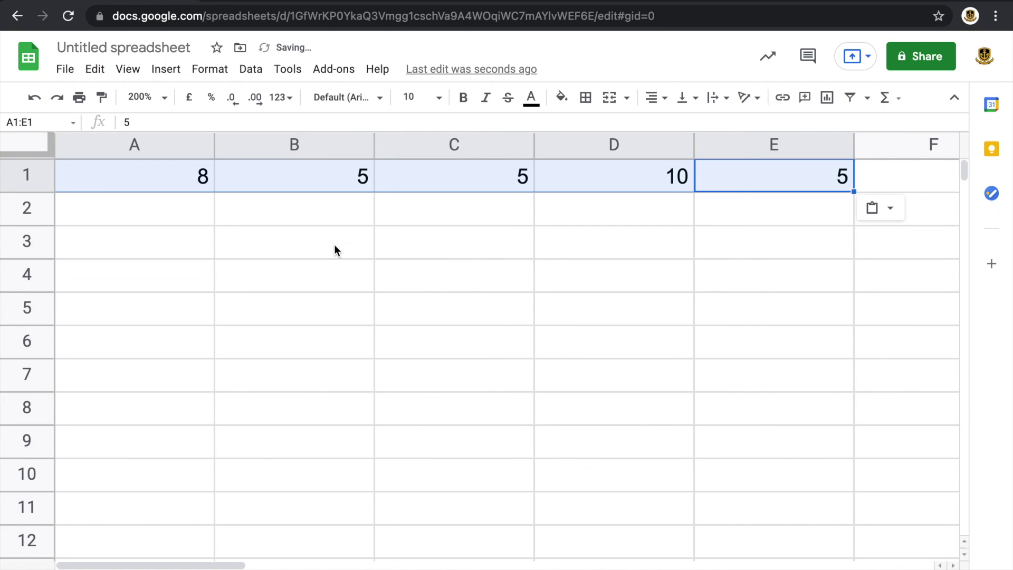
- Enter the text Test in cell B3
{"action": "left_click", "coordinate": [334, 248]}
{"action": "type", "text": "Test"}
{"action": "key", "text": "Return"}
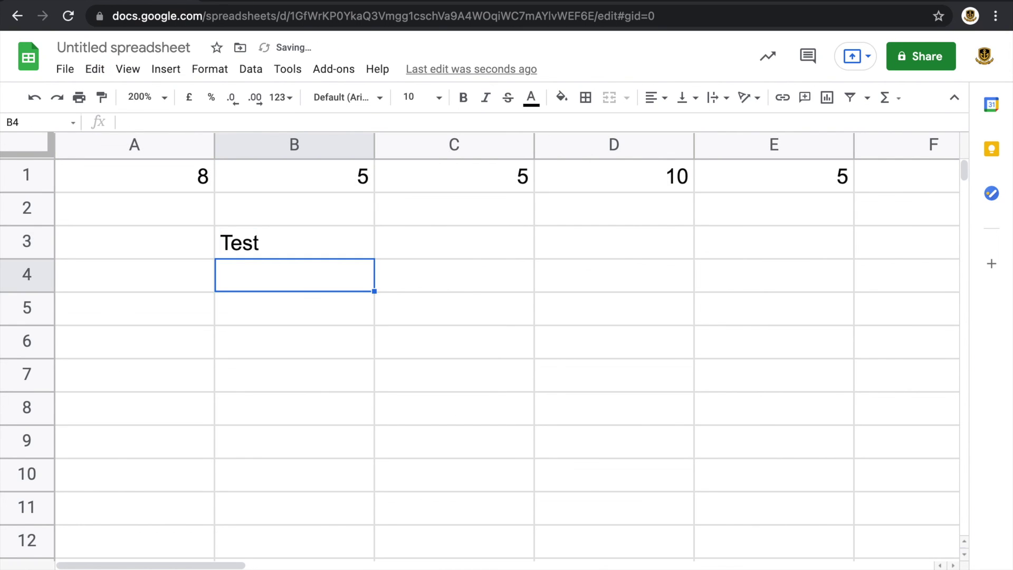